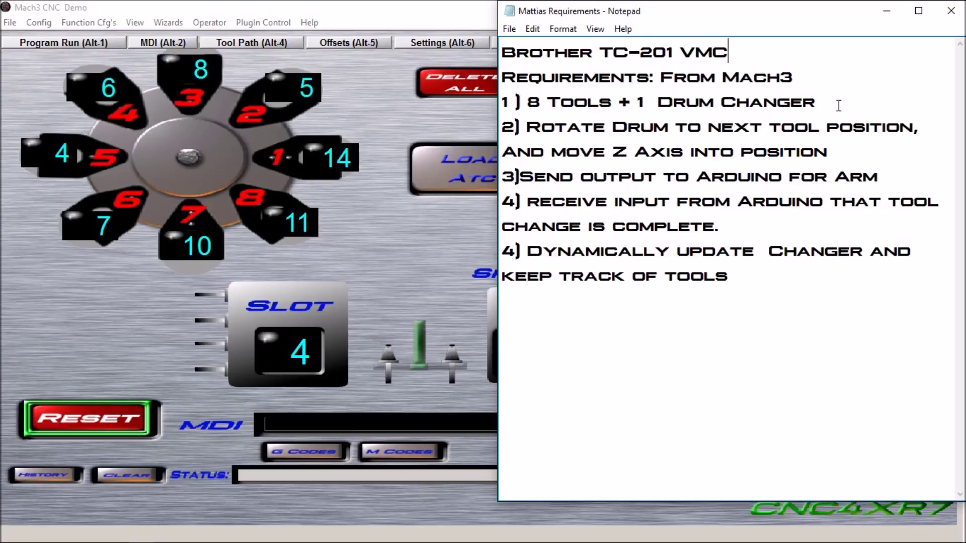
# Bring Mach3's ATC drum screen forward and request deletion of all ATC tool data
pyautogui.click(473, 481)
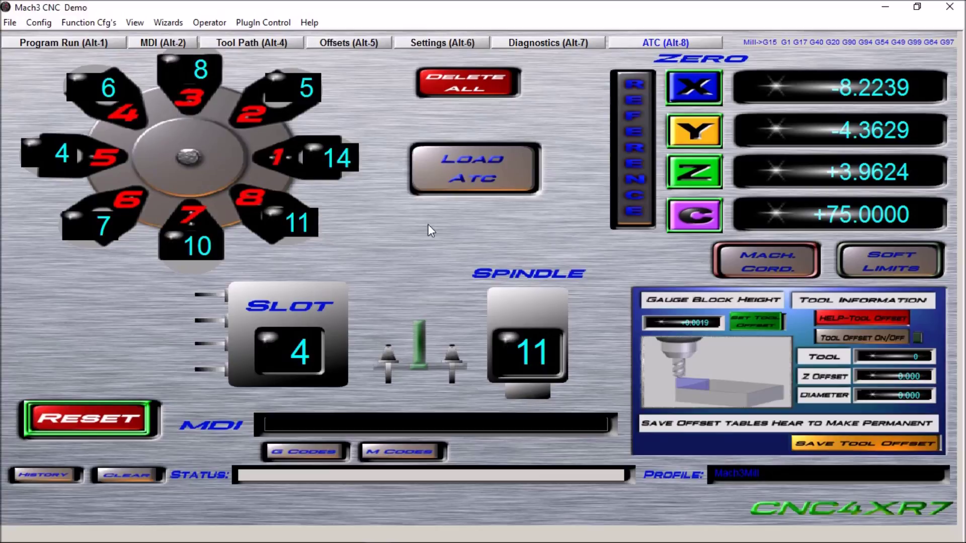
pyautogui.click(457, 86)
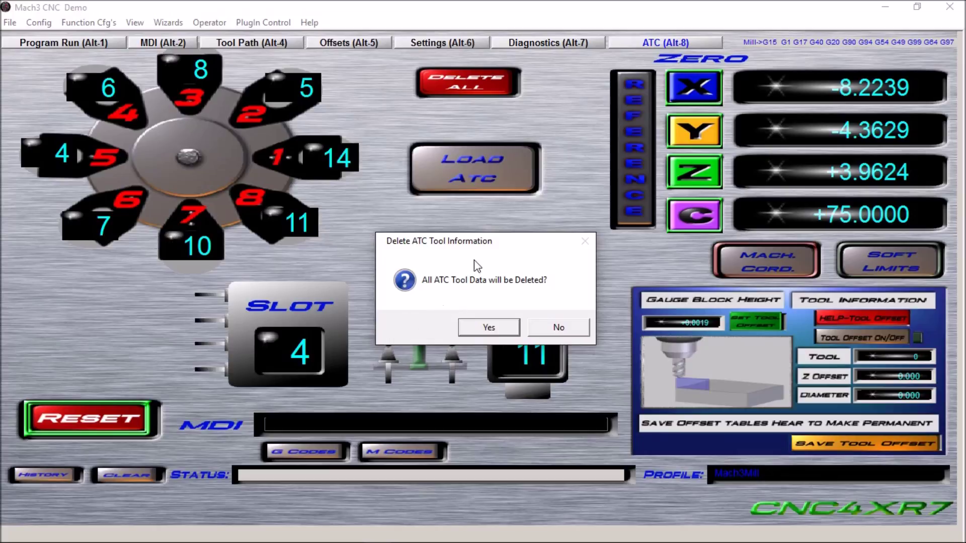
# Confirm wiping all ATC tool data so every slot reads 0, then index the drum to slot 2
pyautogui.click(479, 328)
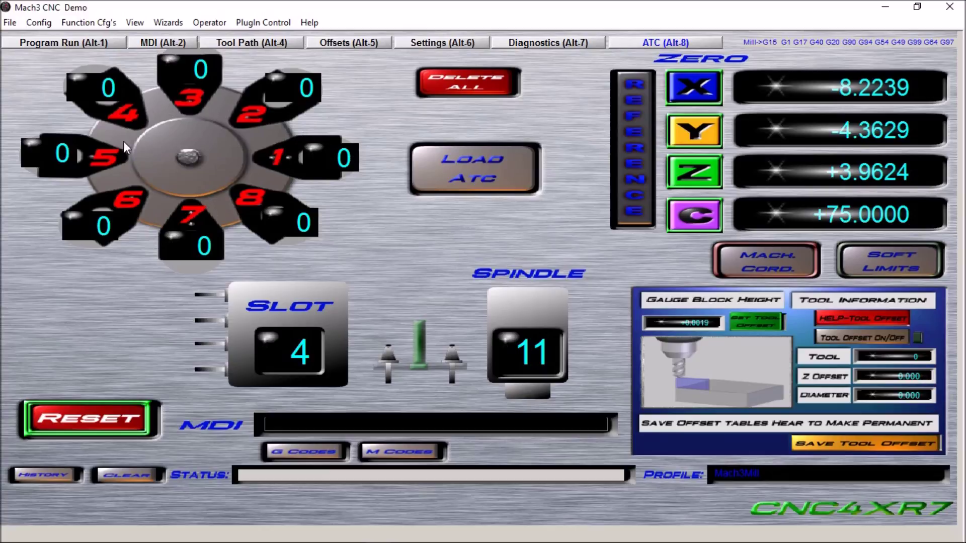
pyautogui.click(256, 125)
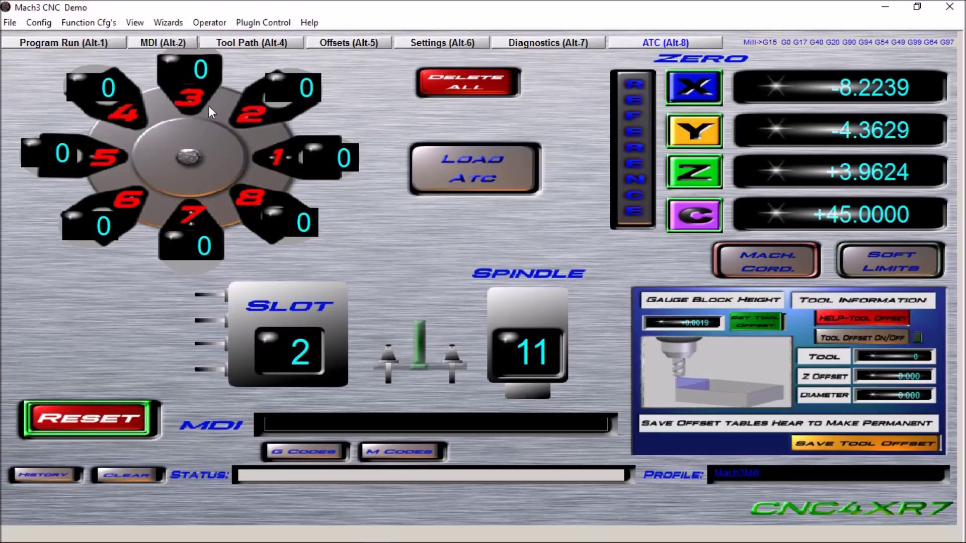
# Index the drum through slots 3, 8 and 1, ending at slot 7 with C at +90.0000
pyautogui.click(187, 107)
pyautogui.click(250, 199)
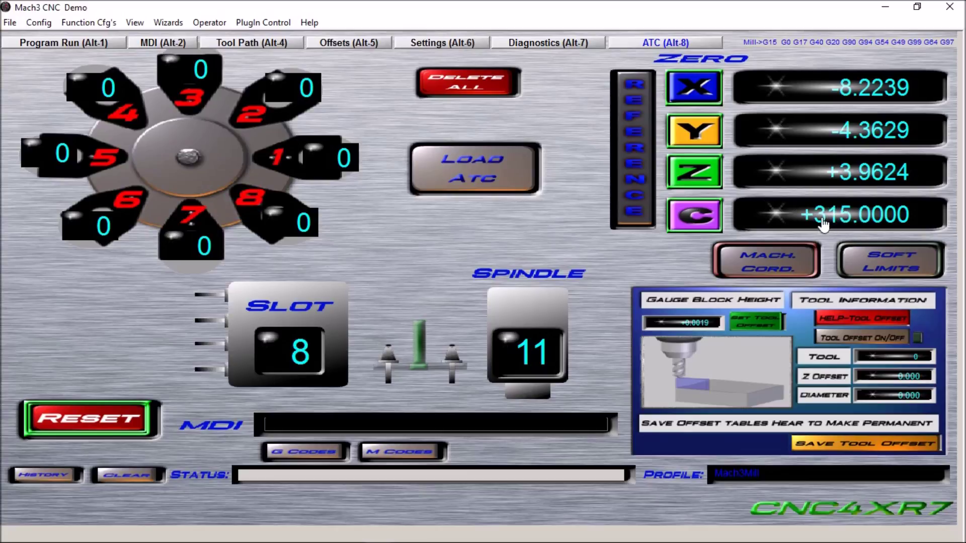
pyautogui.click(271, 156)
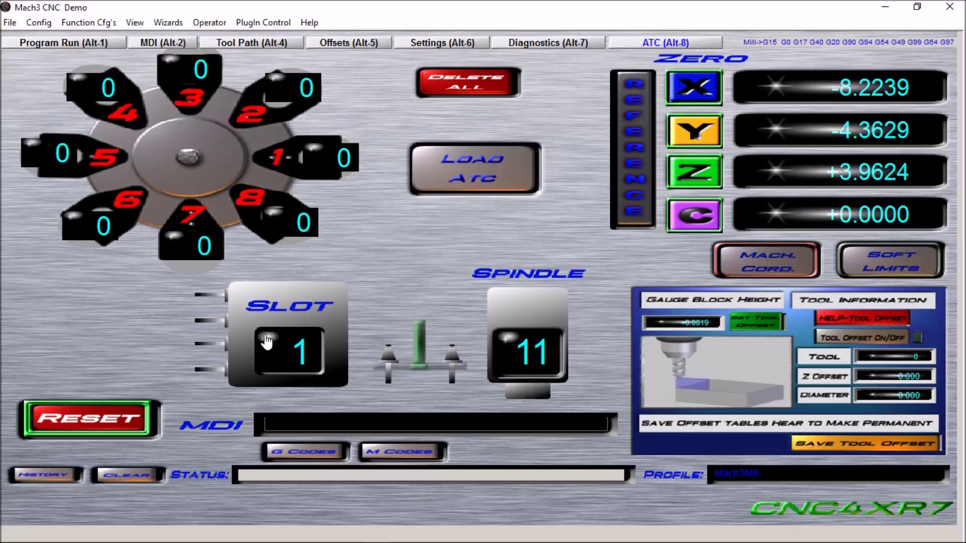
pyautogui.click(174, 205)
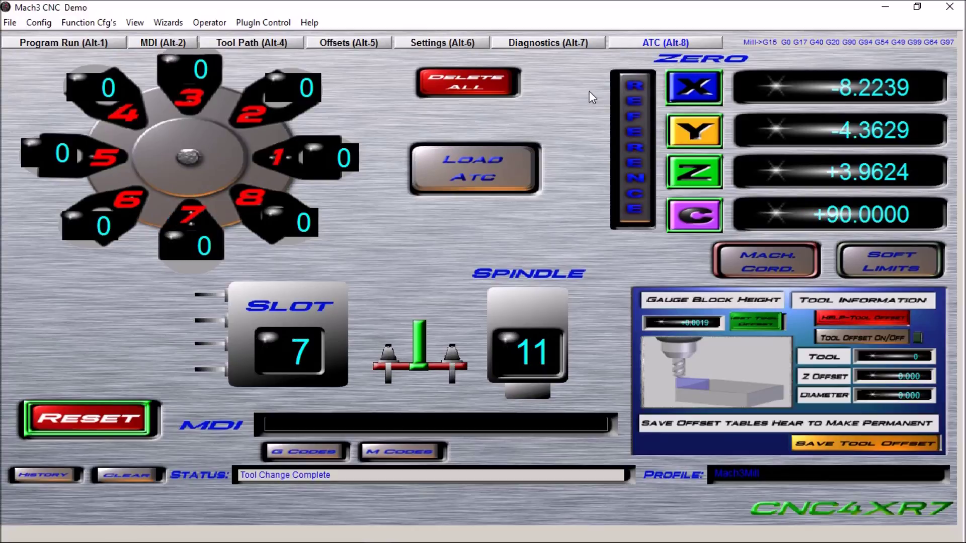
# Keep spindle tool 11, the 60° V-cutter, and load it into drum slot 1
pyautogui.click(521, 351)
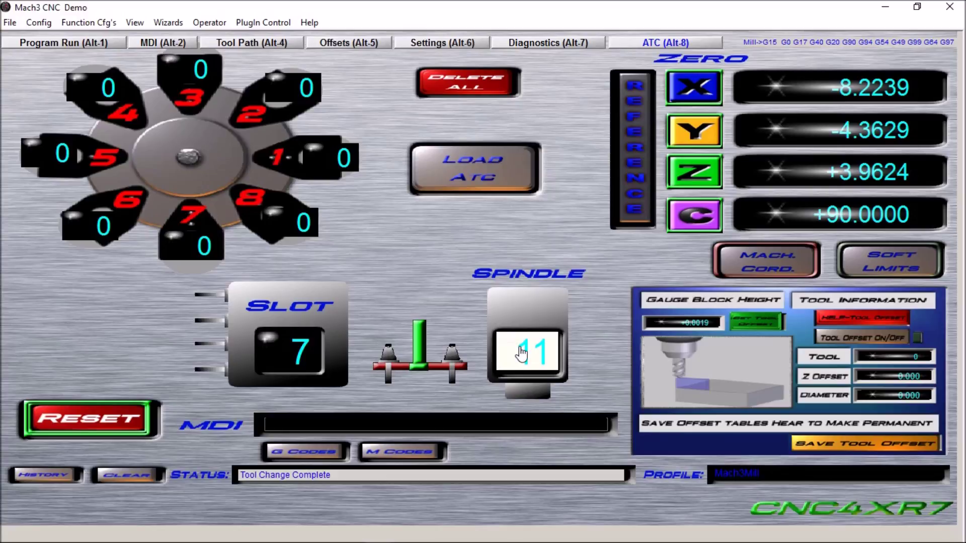
pyautogui.press('Return')
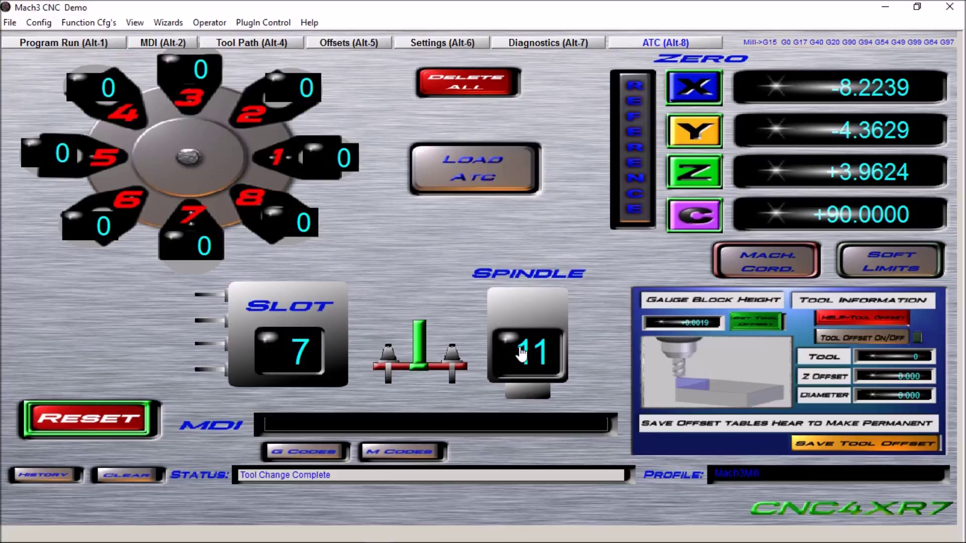
pyautogui.click(490, 166)
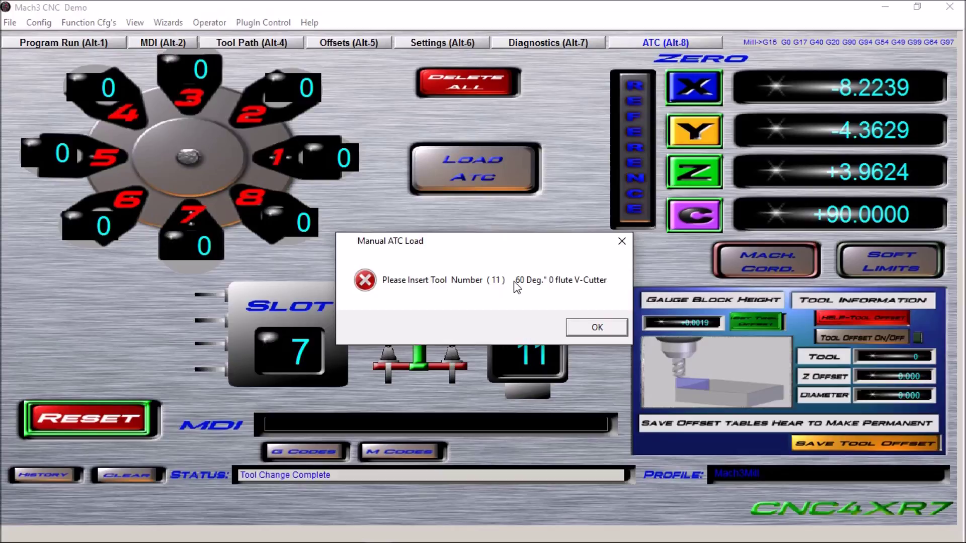
pyautogui.click(598, 328)
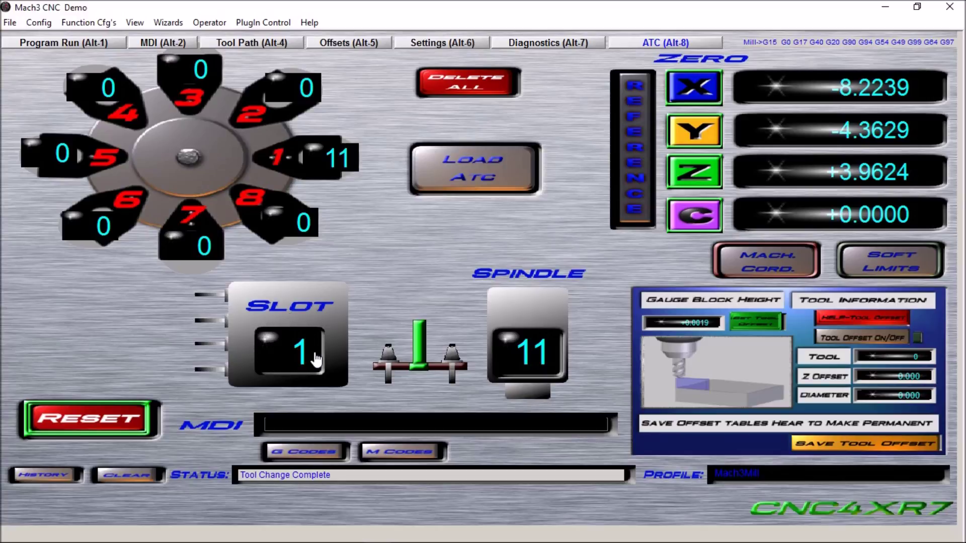
# Set the spindle tool to 6 and load the 0.375" 2-flute end mill into drum slot 2
pyautogui.click(529, 356)
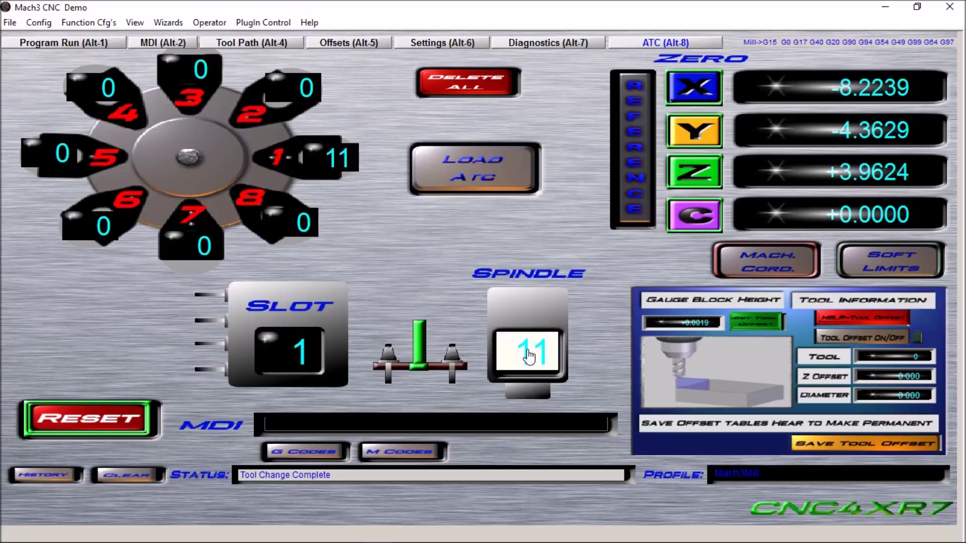
pyautogui.write('6')
pyautogui.press('Return')
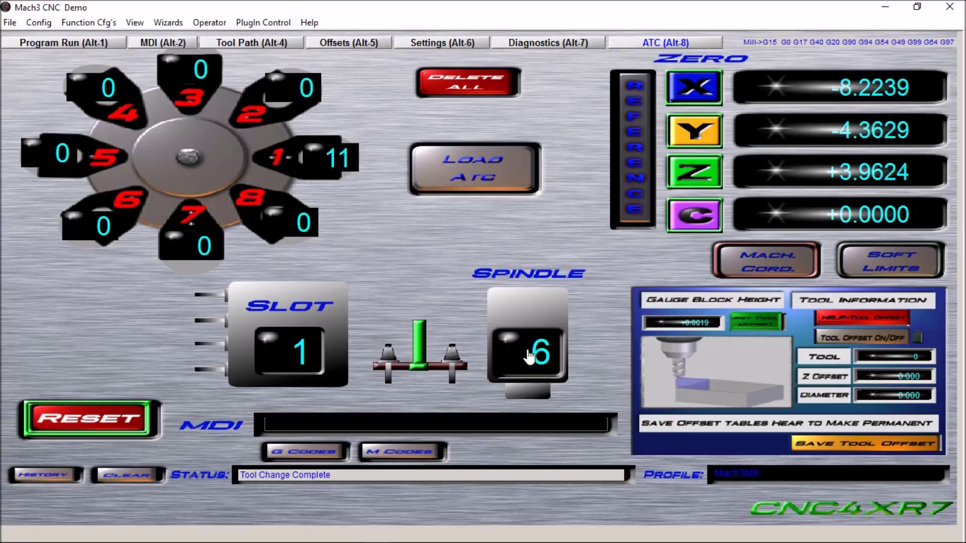
pyautogui.click(484, 176)
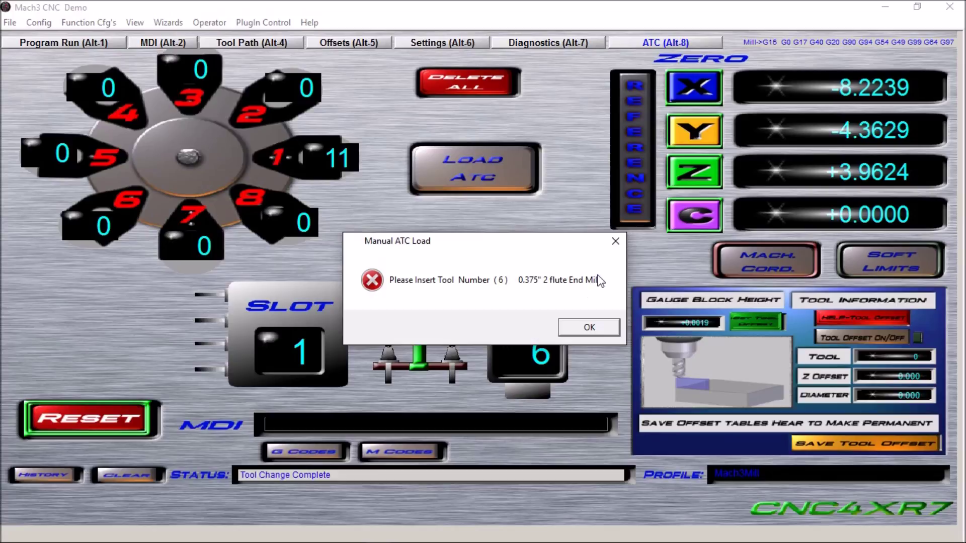
pyautogui.click(586, 330)
pyautogui.click(587, 330)
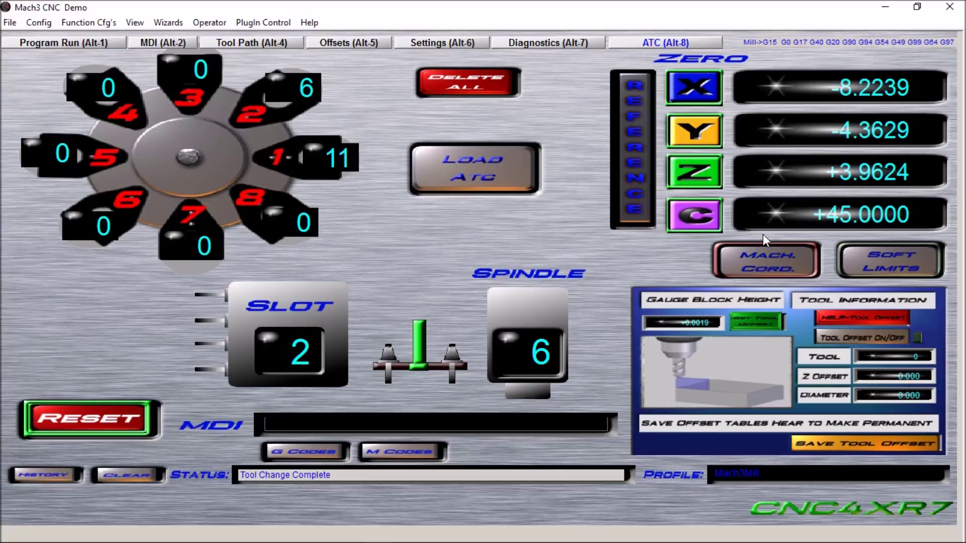
# Set the spindle tool to 7 and load it into drum slot 3
pyautogui.click(541, 352)
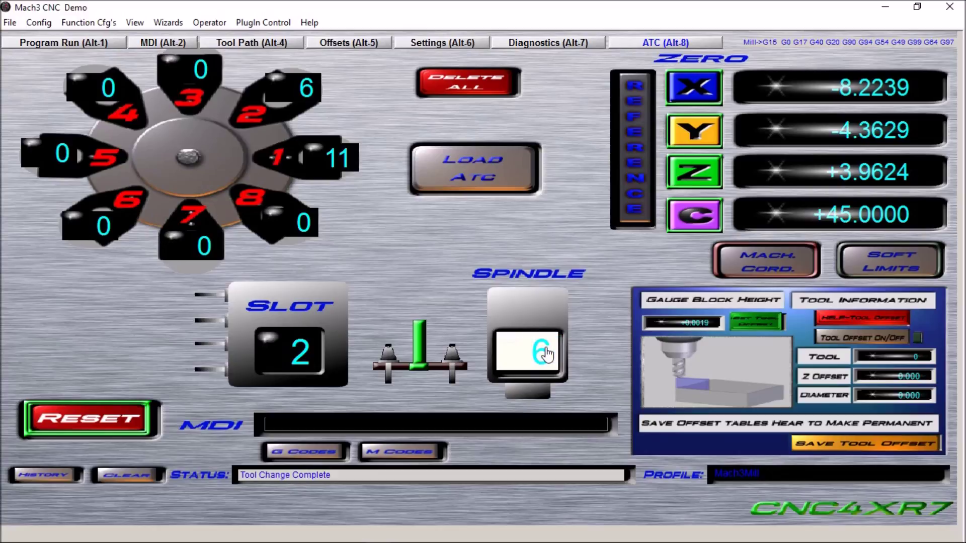
pyautogui.write('7')
pyautogui.press('Return')
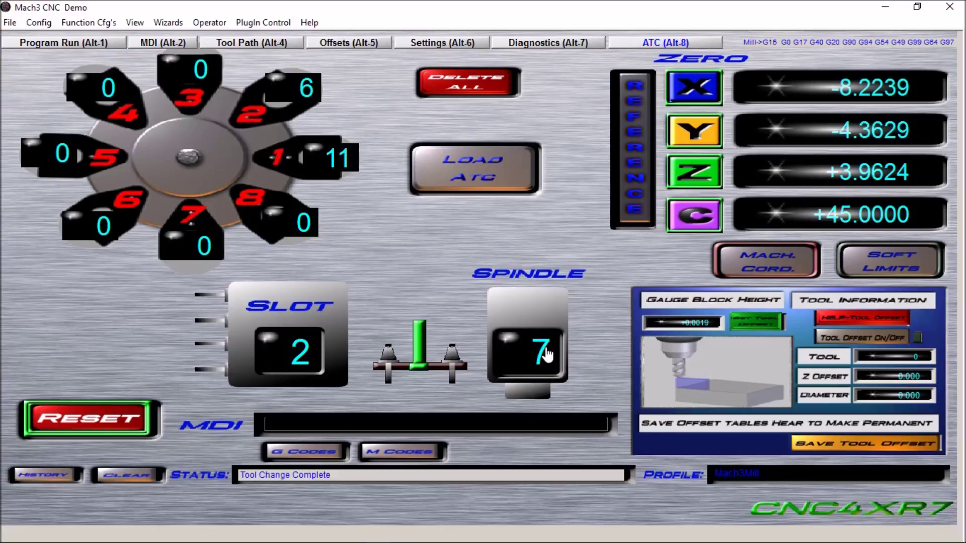
pyautogui.click(482, 177)
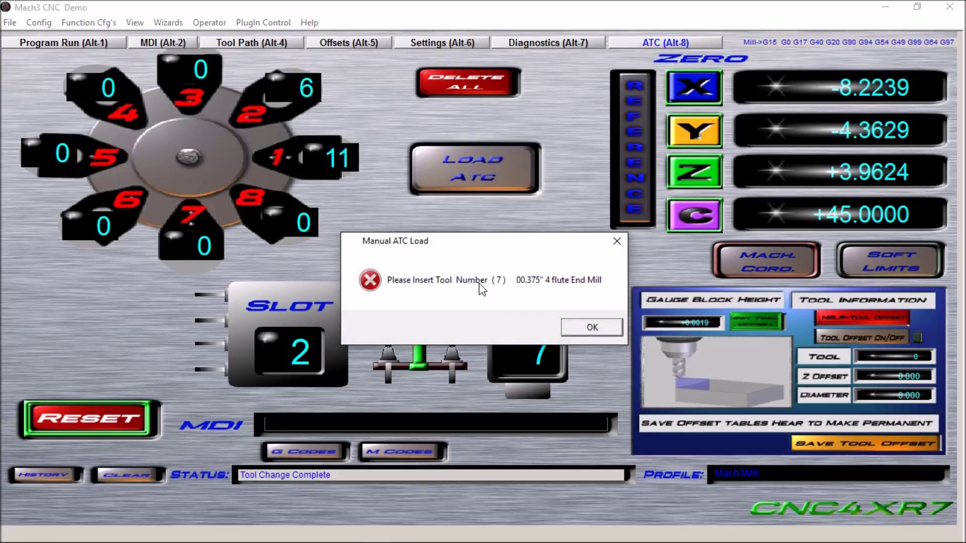
pyautogui.click(591, 328)
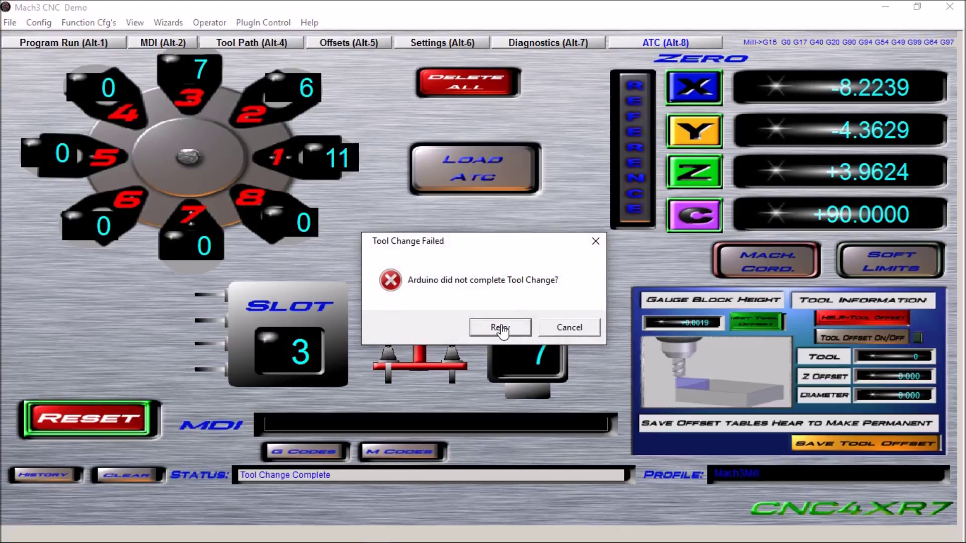
# Retry the failed tool change until it completes, then index the drum to slot 4
pyautogui.click(501, 327)
pyautogui.click(500, 328)
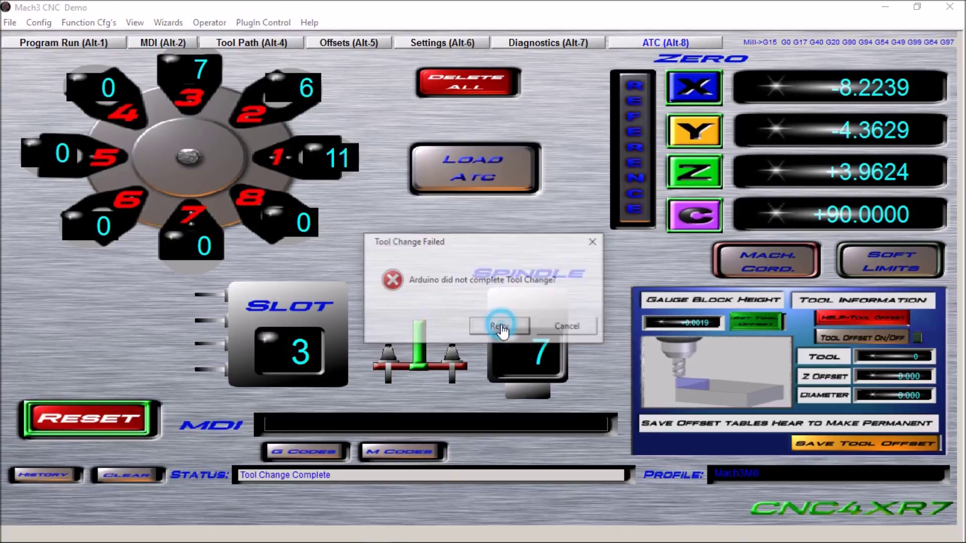
pyautogui.click(487, 328)
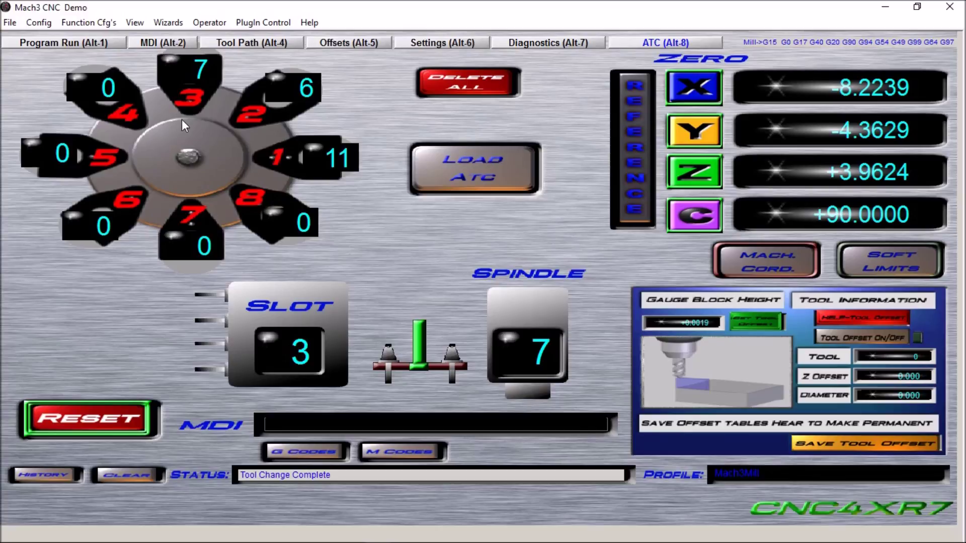
pyautogui.click(126, 115)
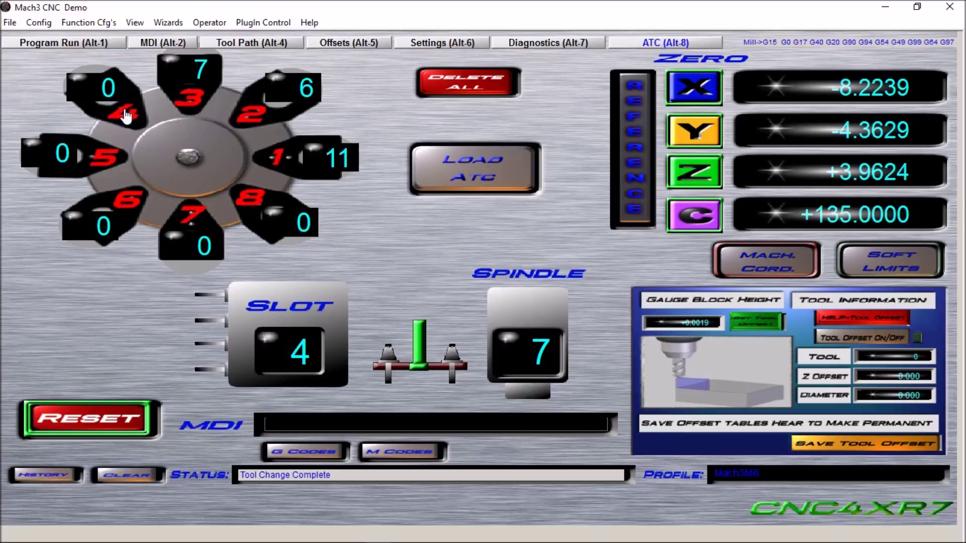
# Assign tools 8, 10 and 14 to drum pockets 4, 5 and 6
pyautogui.click(118, 99)
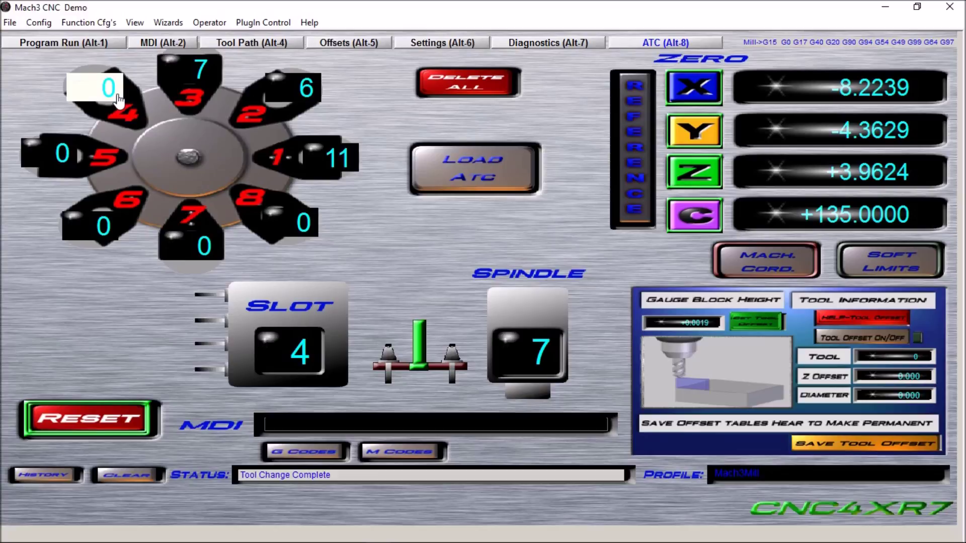
pyautogui.write('8')
pyautogui.press('Return')
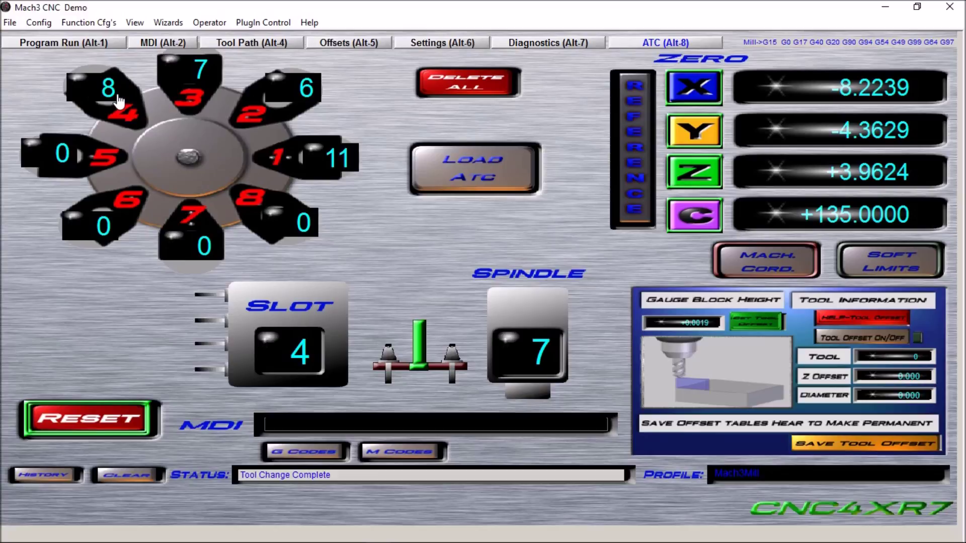
pyautogui.click(73, 157)
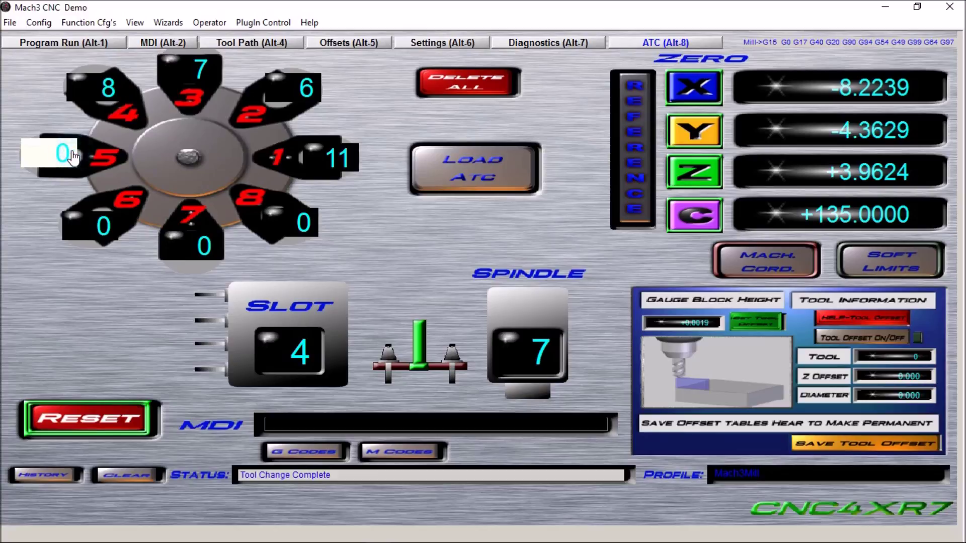
pyautogui.write('10')
pyautogui.press('Return')
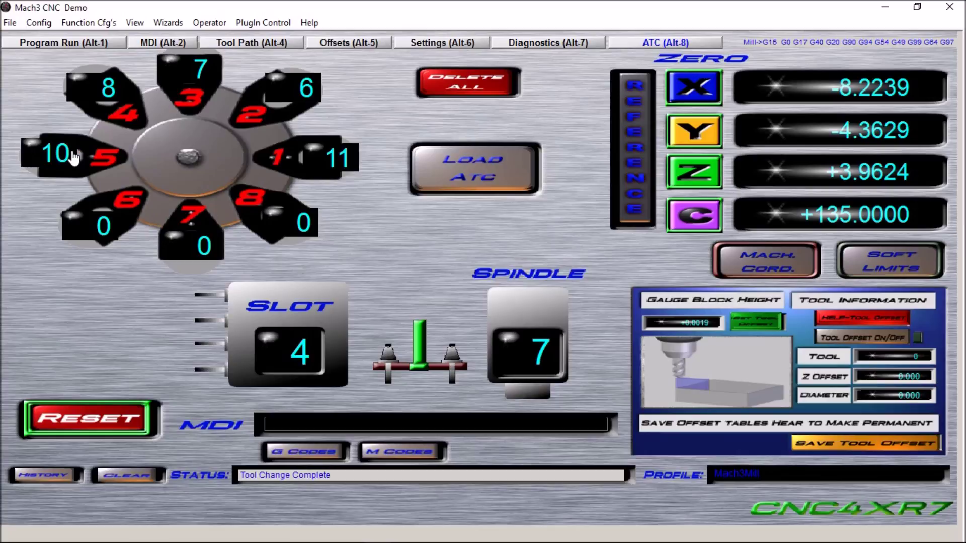
pyautogui.click(107, 233)
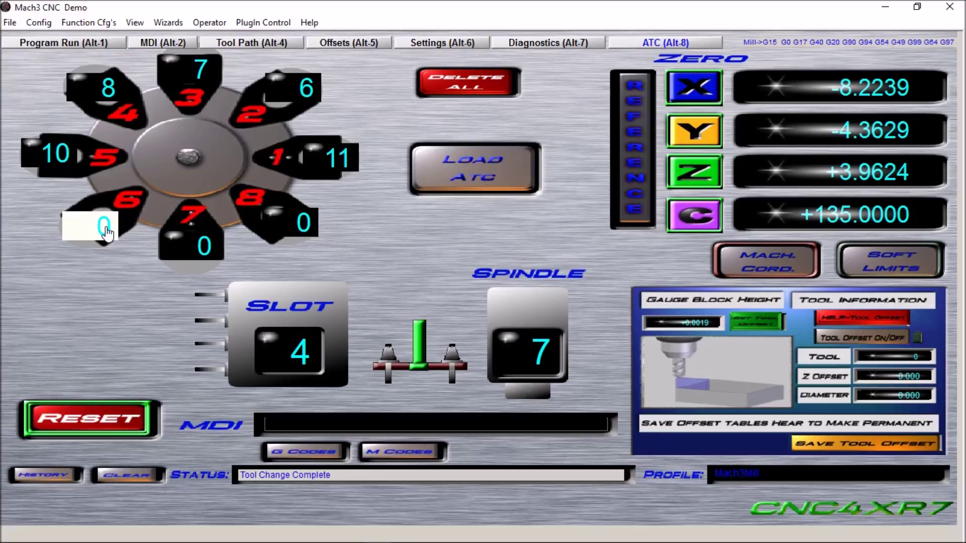
pyautogui.write('14')
pyautogui.press('Return')
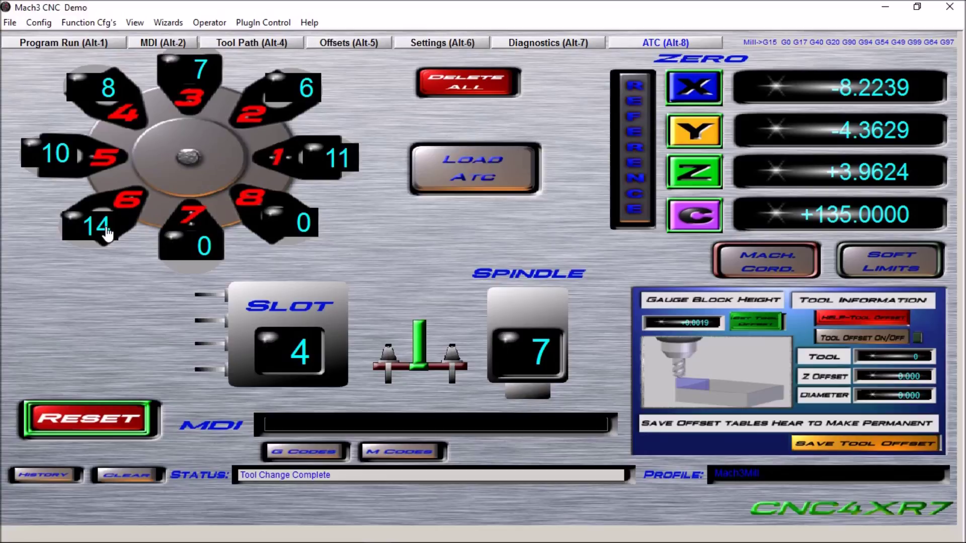
# Assign tools 9 and 3 to pockets 7 and 8, and show machine coordinates on the readouts
pyautogui.click(207, 257)
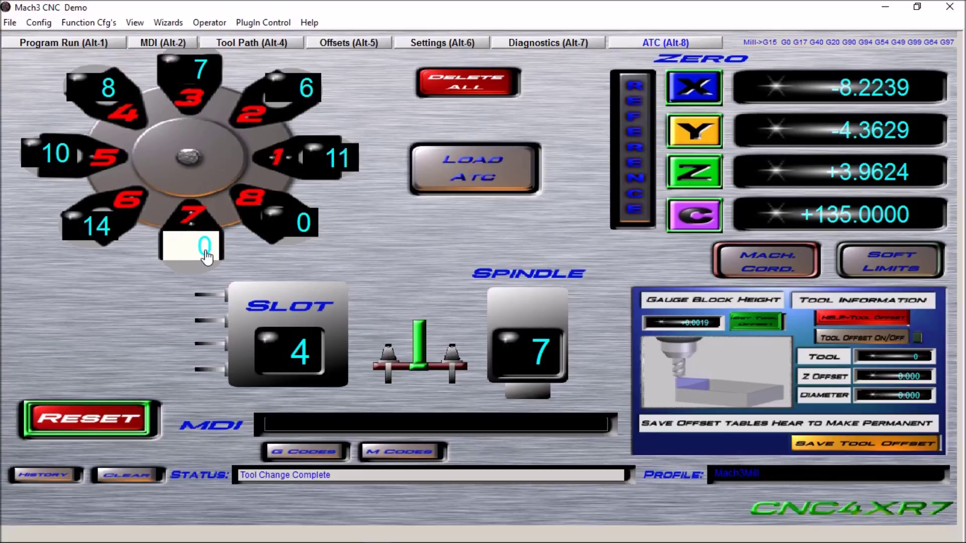
pyautogui.write('9')
pyautogui.press('Return')
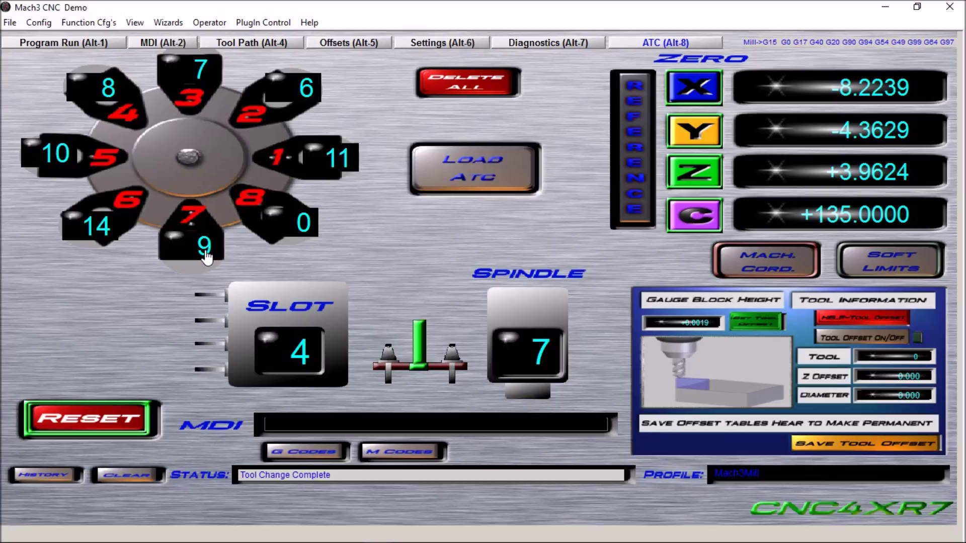
pyautogui.click(291, 224)
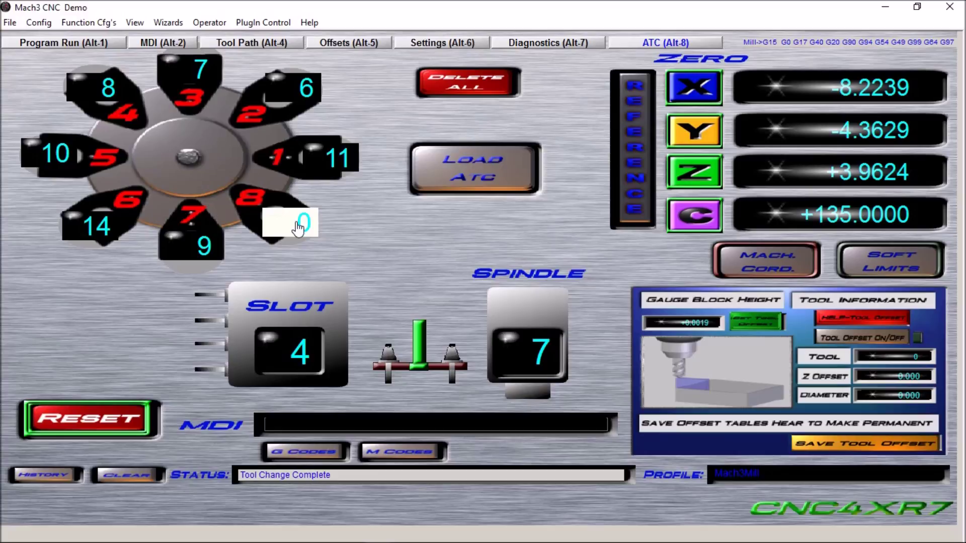
pyautogui.write('3')
pyautogui.press('Return')
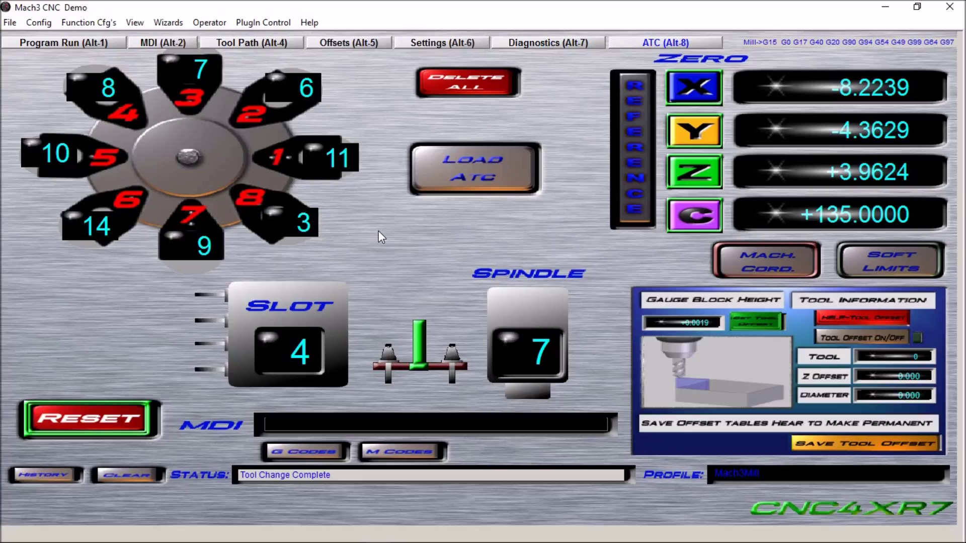
pyautogui.click(770, 279)
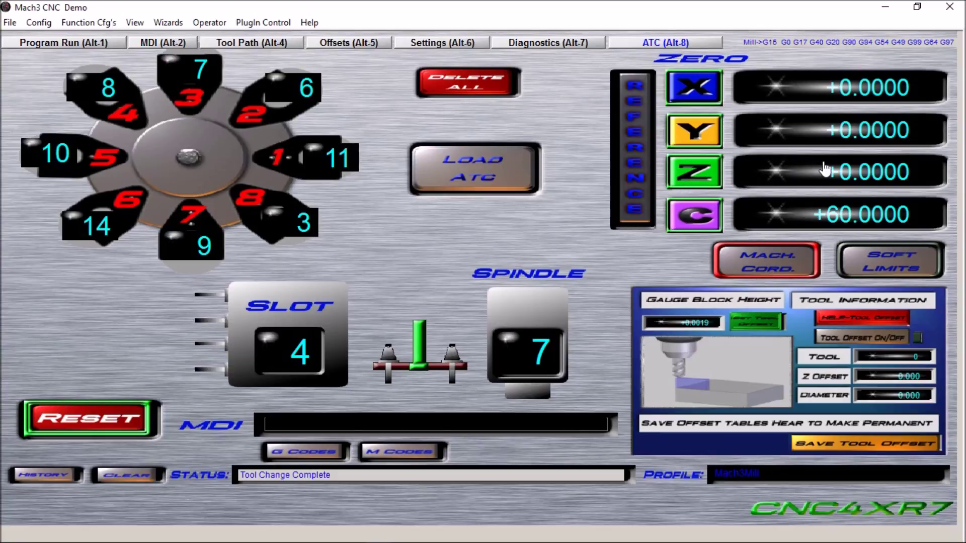
pyautogui.click(776, 269)
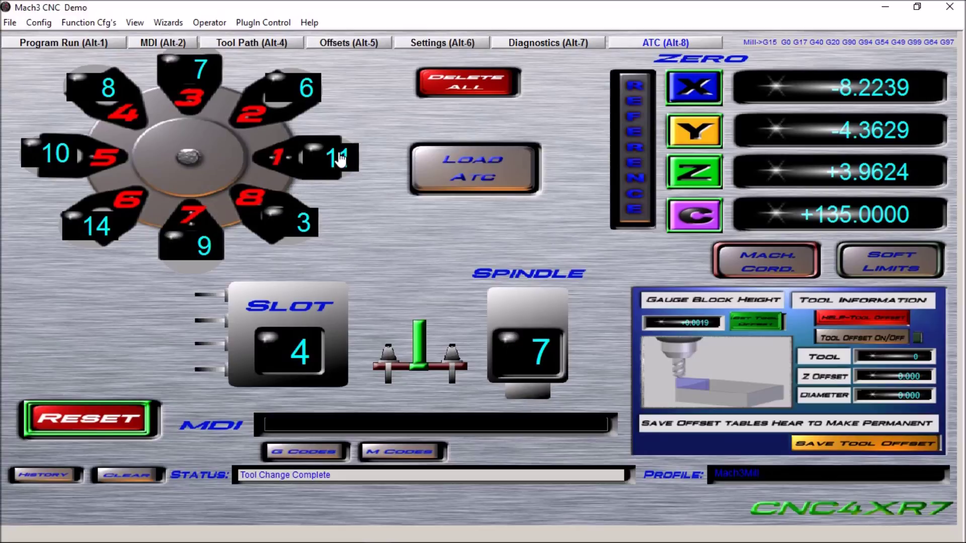
pyautogui.click(328, 428)
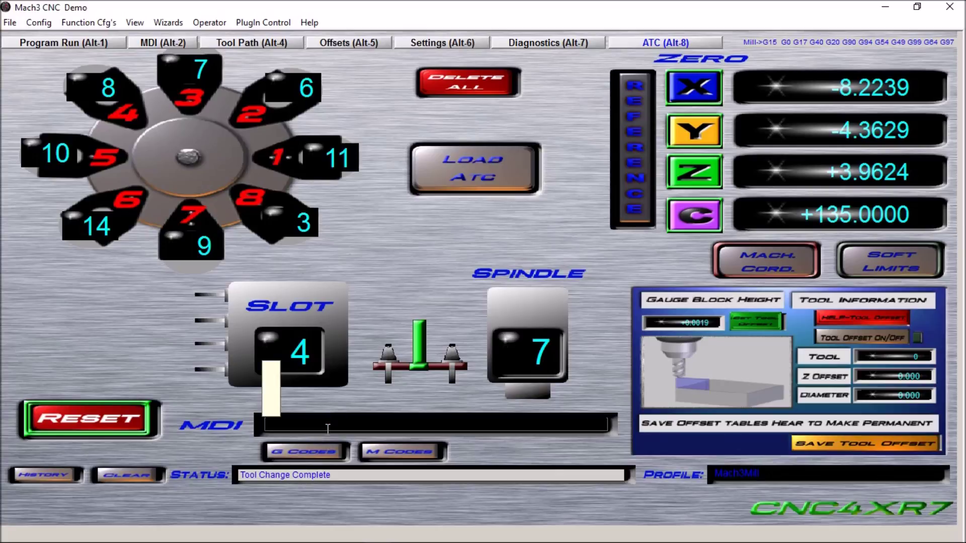
# Run M6T11 from the MDI line to put tool 11 in the spindle
pyautogui.write('M6T11')
pyautogui.press('Return')
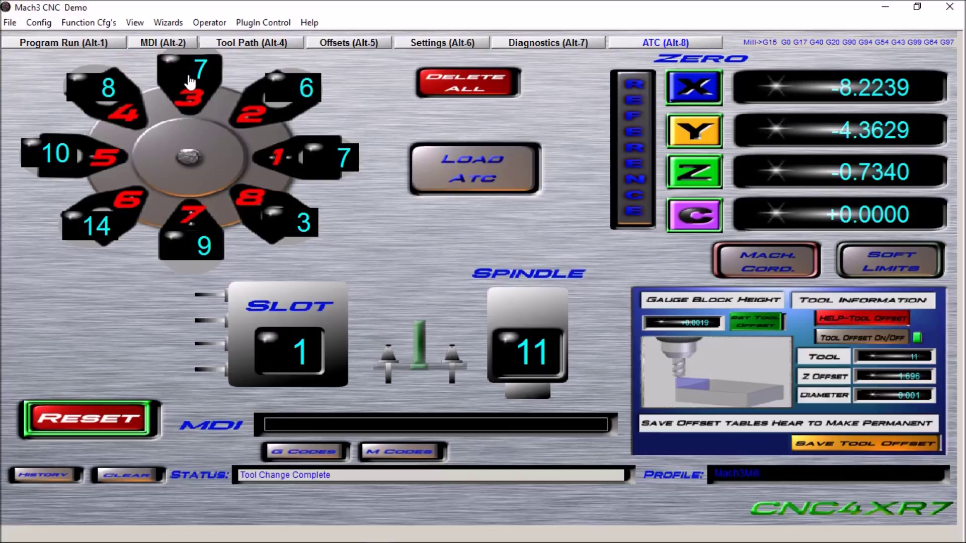
pyautogui.click(205, 76)
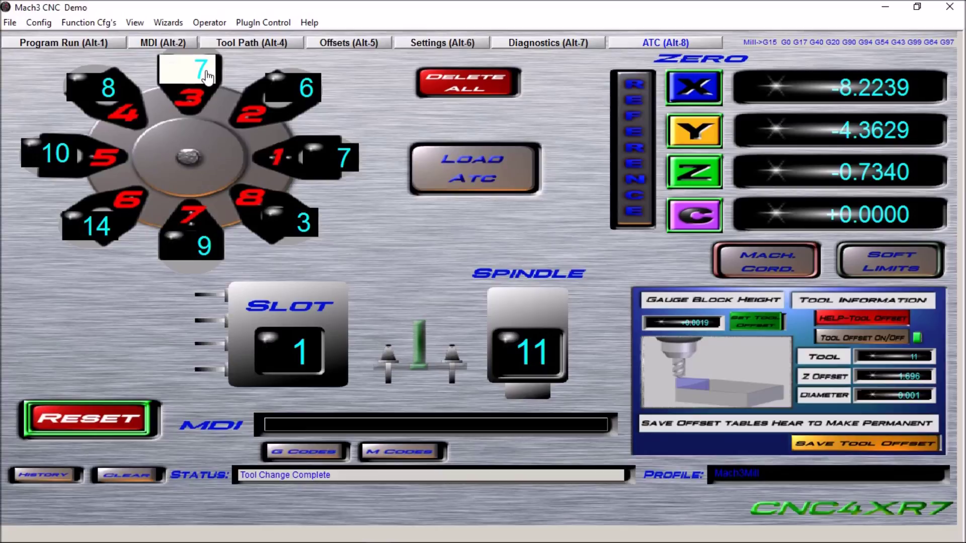
# Reassign drum pocket 3 from tool 7 to tool 12
pyautogui.write('12')
pyautogui.press('Return')
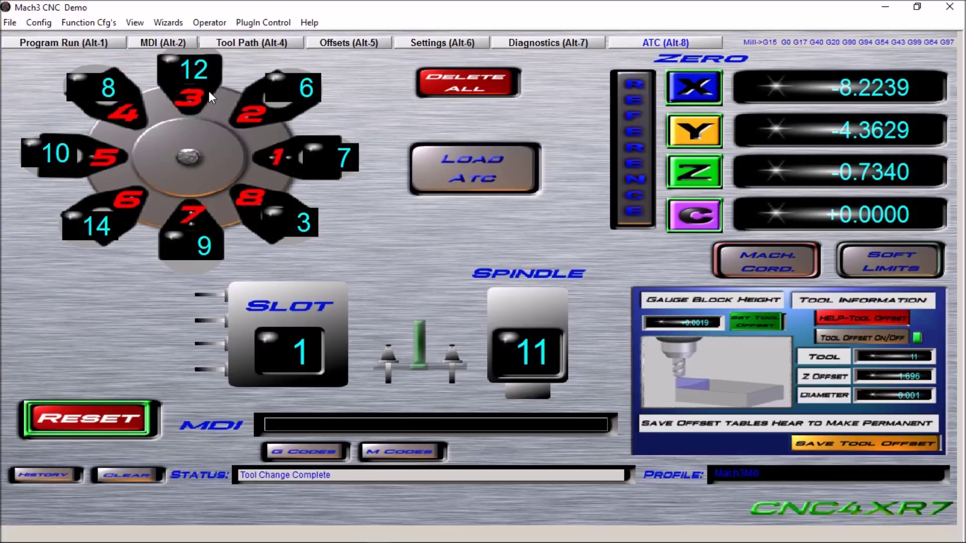
pyautogui.click(192, 99)
# Run M6T12 from the MDI line to change to tool 12
pyautogui.click(265, 426)
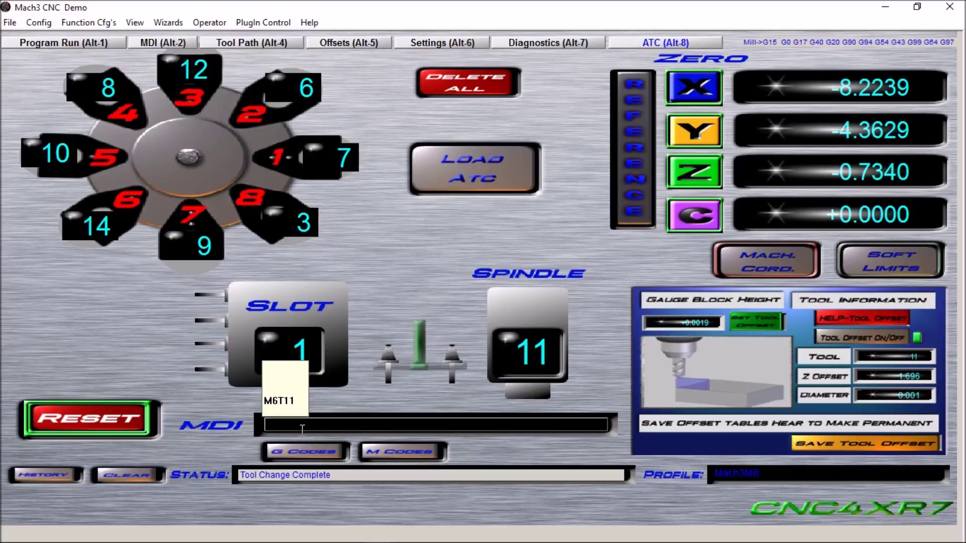
pyautogui.write('M6T12')
pyautogui.press('Return')
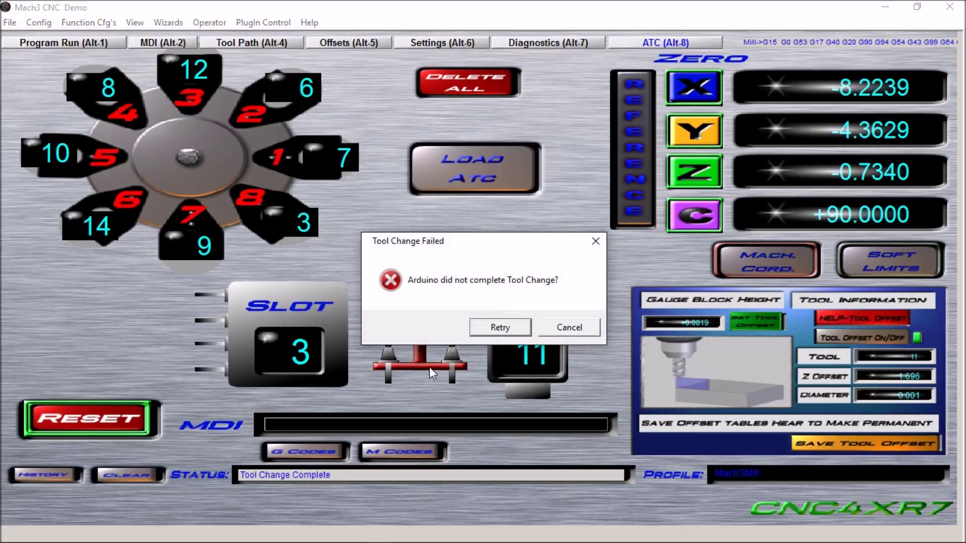
# Retry the failed tool change twice so tool 12 loads and tool 11 returns to slot 3
pyautogui.click(500, 329)
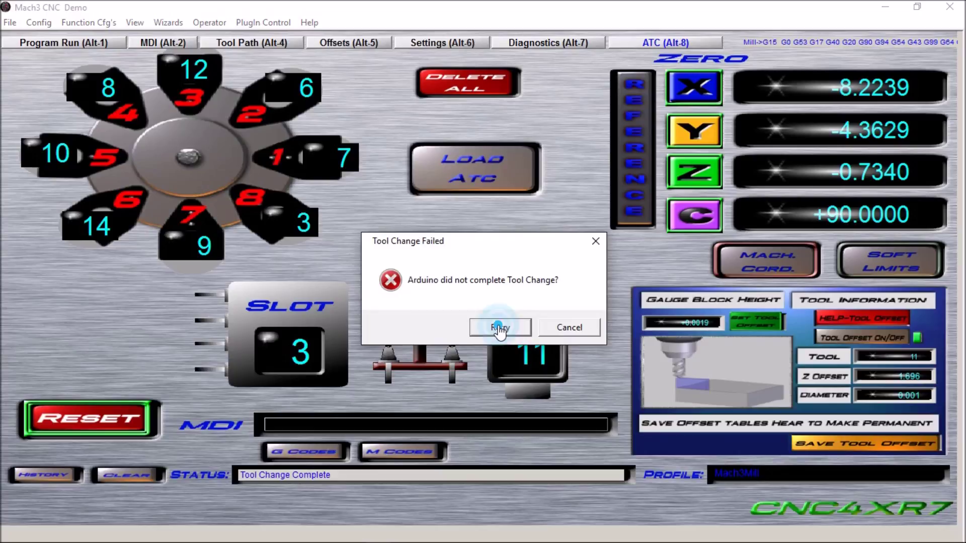
pyautogui.click(493, 326)
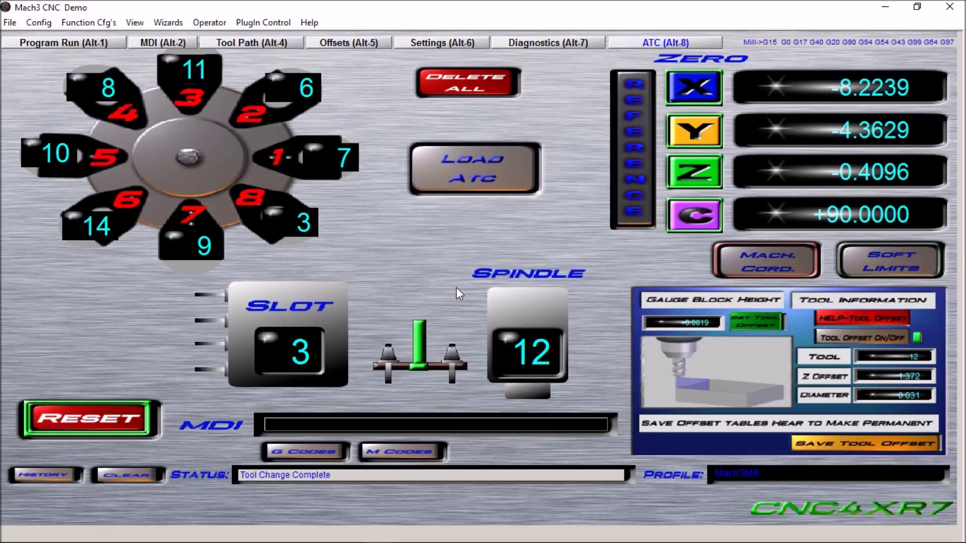
# Bring up the Brother TC-201 VMC requirements list in Notepad and move it left
pyautogui.moveTo(261, 540)
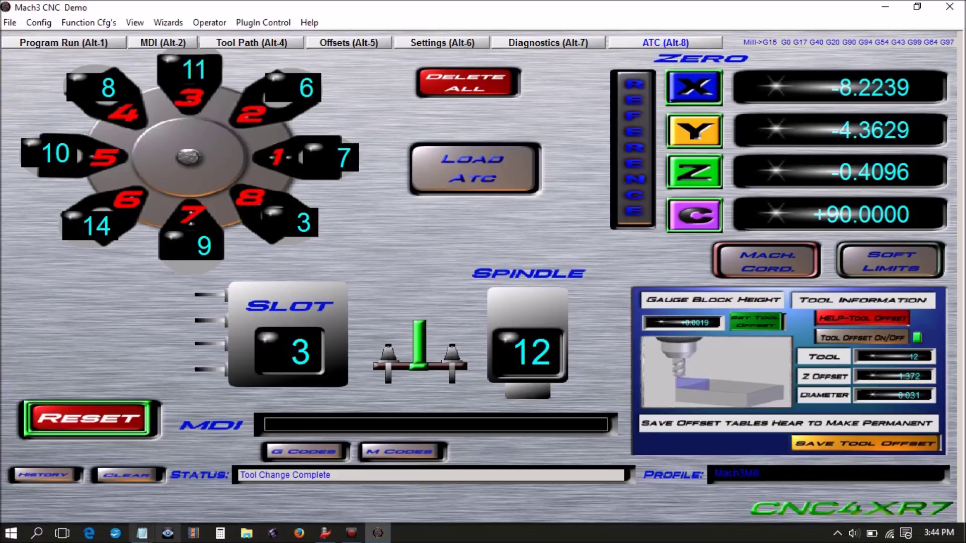
pyautogui.click(142, 535)
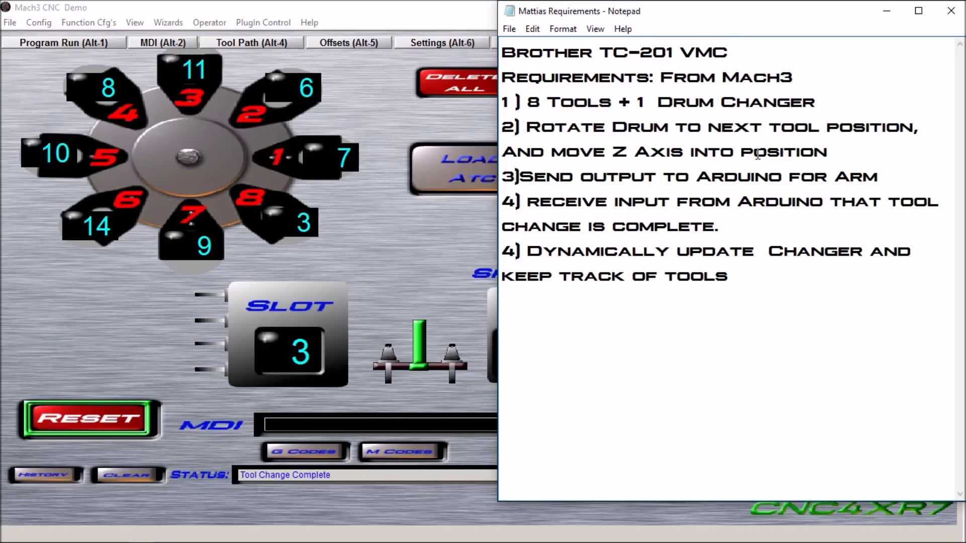
pyautogui.click(804, 19)
pyautogui.moveTo(804, 18); pyautogui.dragTo(413, 38)
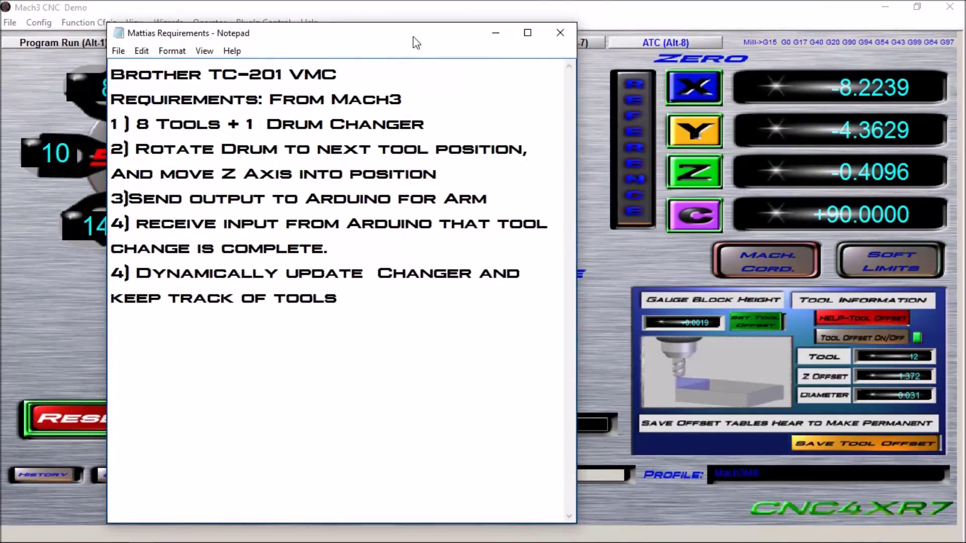
# Toggle the Mach3 readouts to machine coordinates and back, then return Notepad to the front
pyautogui.click(777, 264)
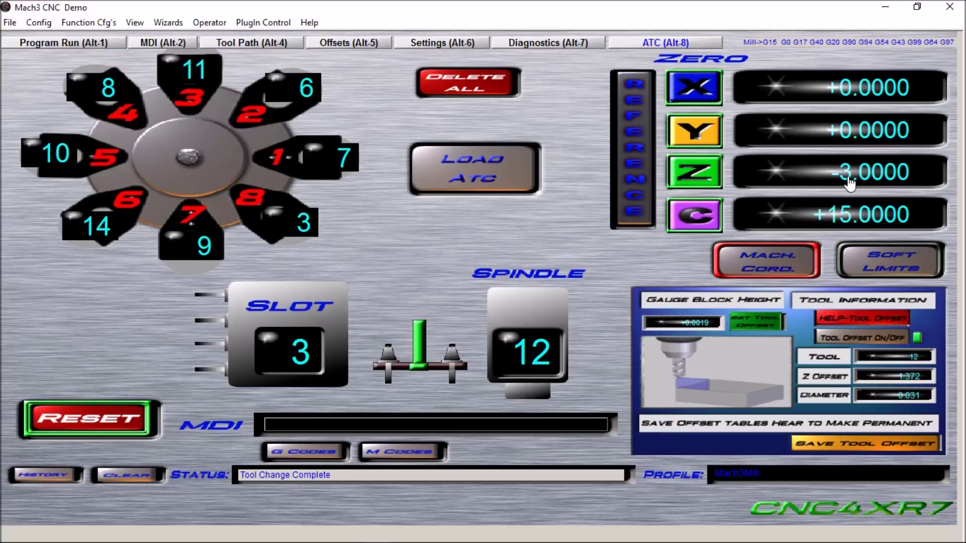
pyautogui.click(768, 272)
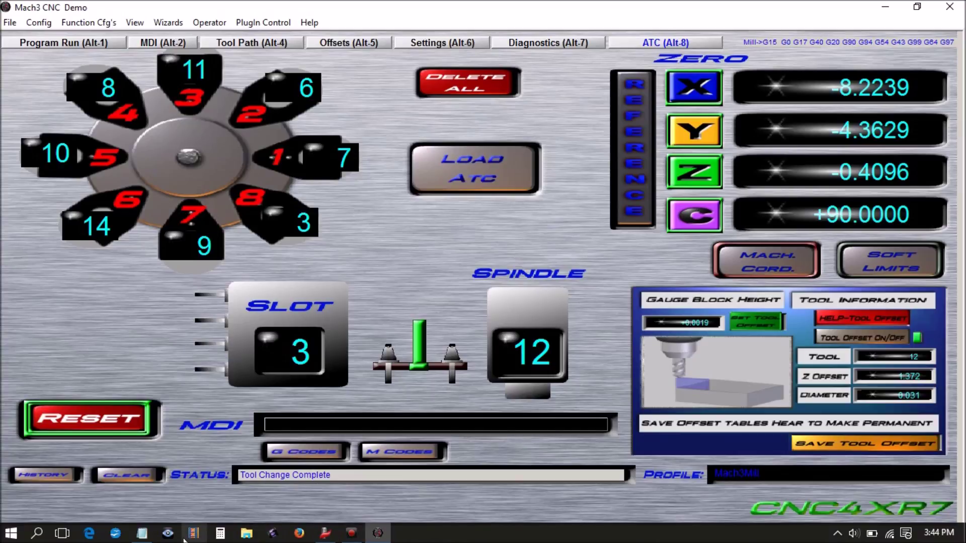
pyautogui.click(142, 533)
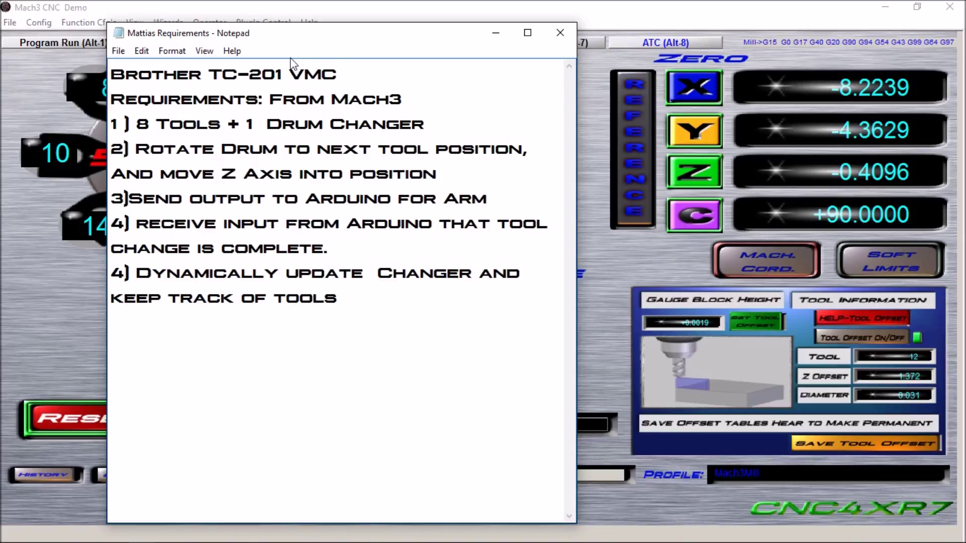
# Shift the requirements list to the right, minimize it, then restore it
pyautogui.moveTo(298, 35); pyautogui.dragTo(675, 25)
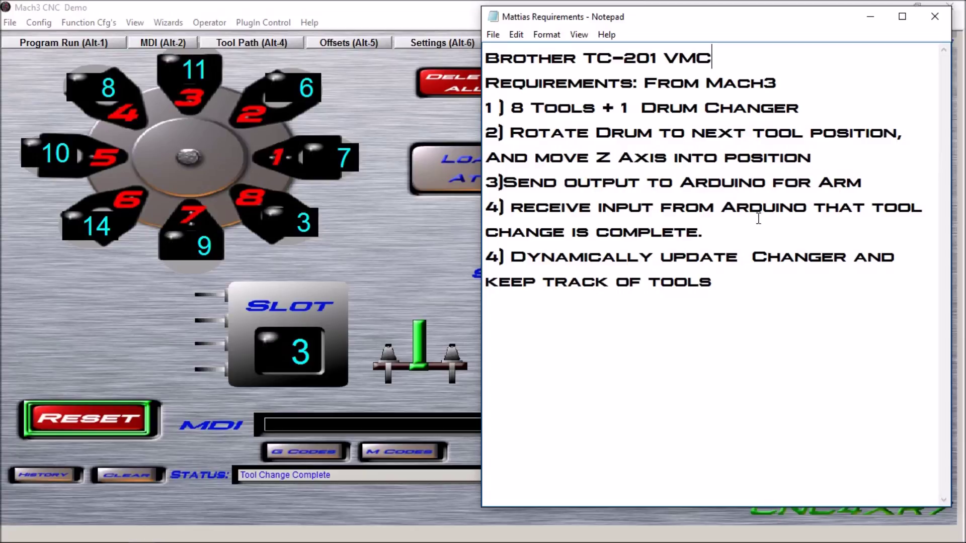
pyautogui.click(870, 17)
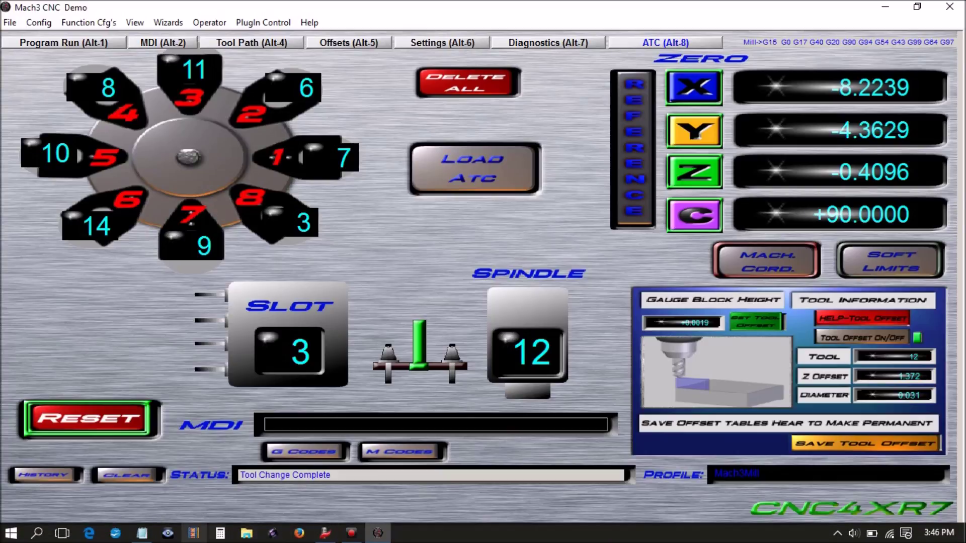
pyautogui.click(142, 533)
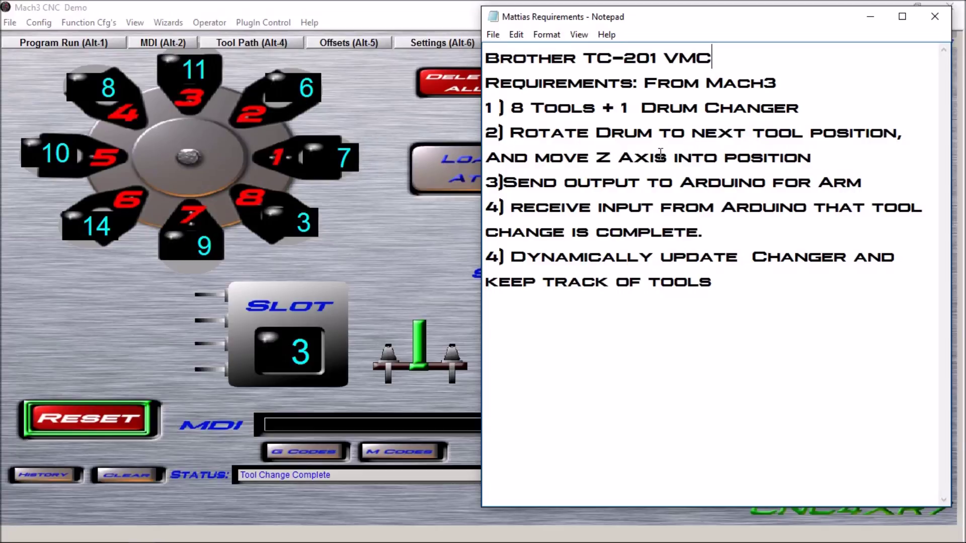
# Move Notepad left, switch readouts to machine coordinates (Z -3, C +15), and refront Notepad
pyautogui.moveTo(760, 18); pyautogui.dragTo(377, 30)
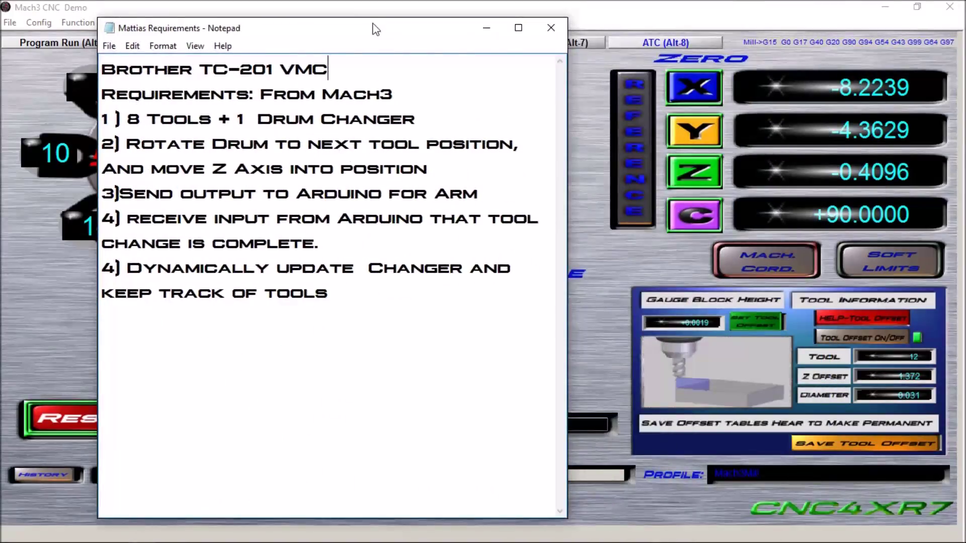
pyautogui.click(768, 262)
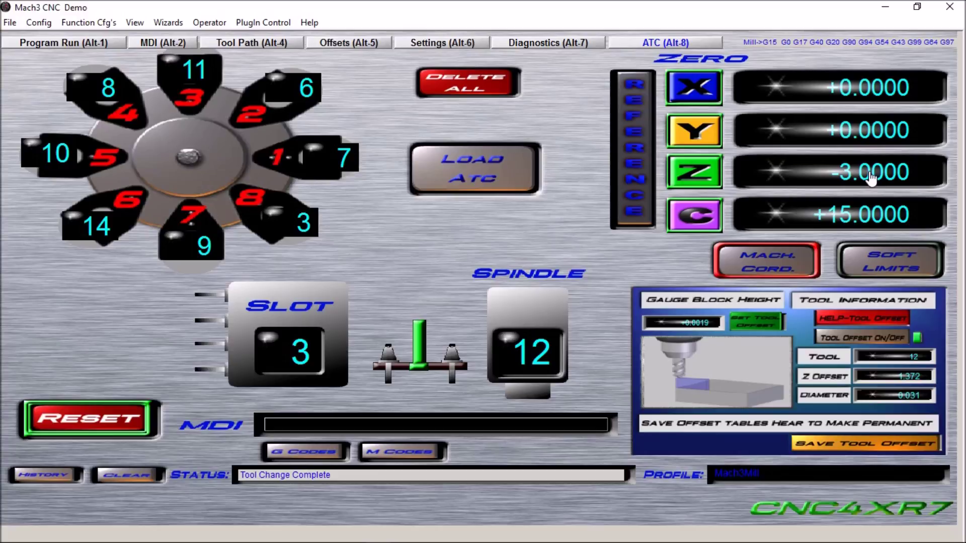
pyautogui.moveTo(202, 542)
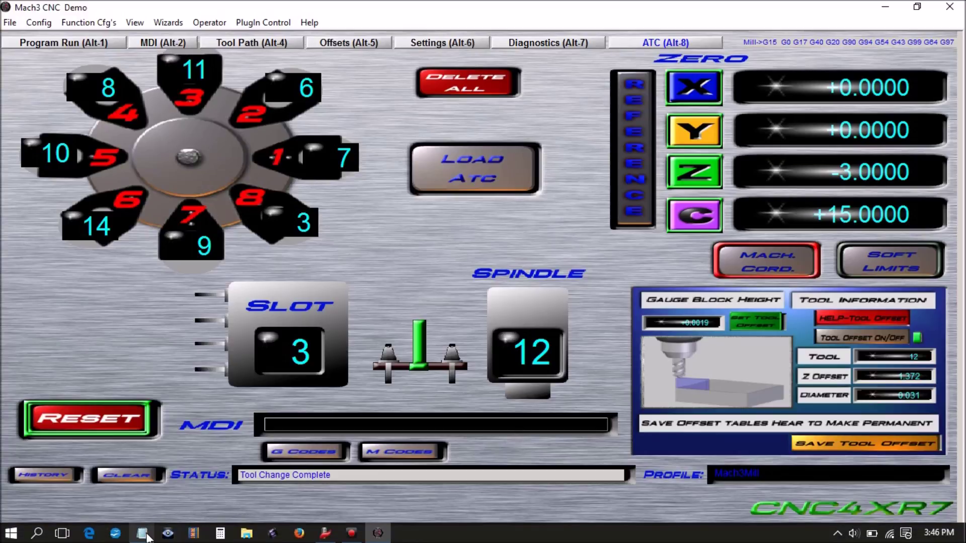
pyautogui.click(144, 535)
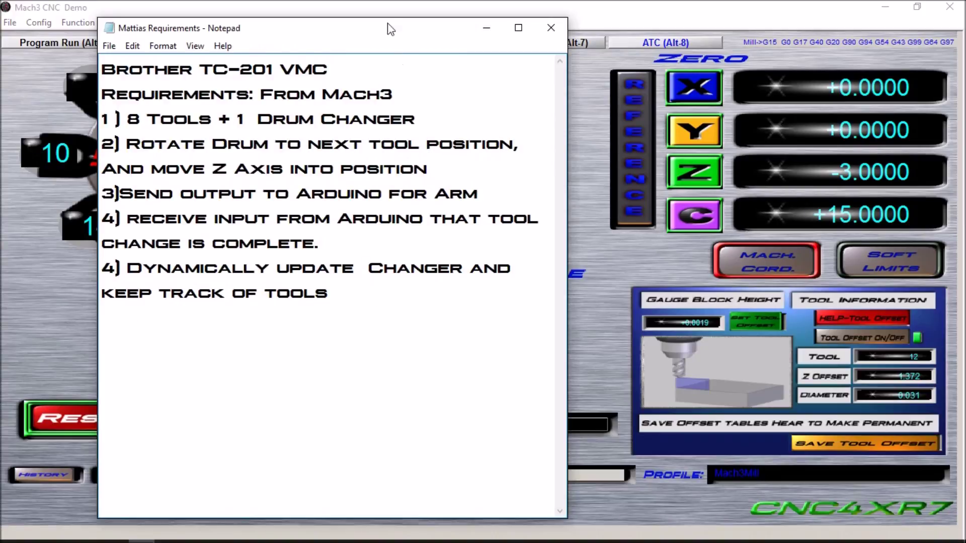
# Move the requirements list to the upper right beside the Mach3 tool drum
pyautogui.moveTo(385, 30); pyautogui.dragTo(779, 16)
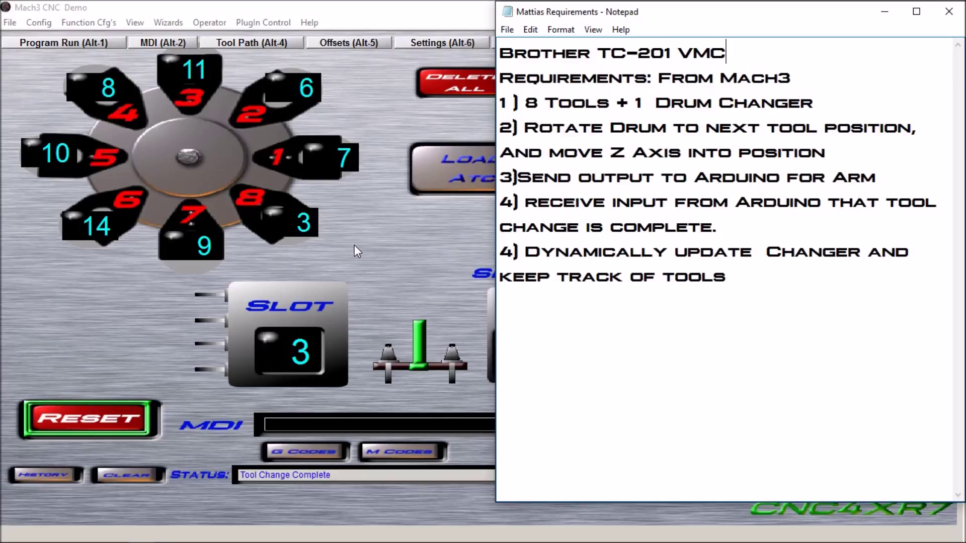
# Bring the Mach3 ATC screen with tool 12 in the spindle in front of Notepad
pyautogui.click(394, 247)
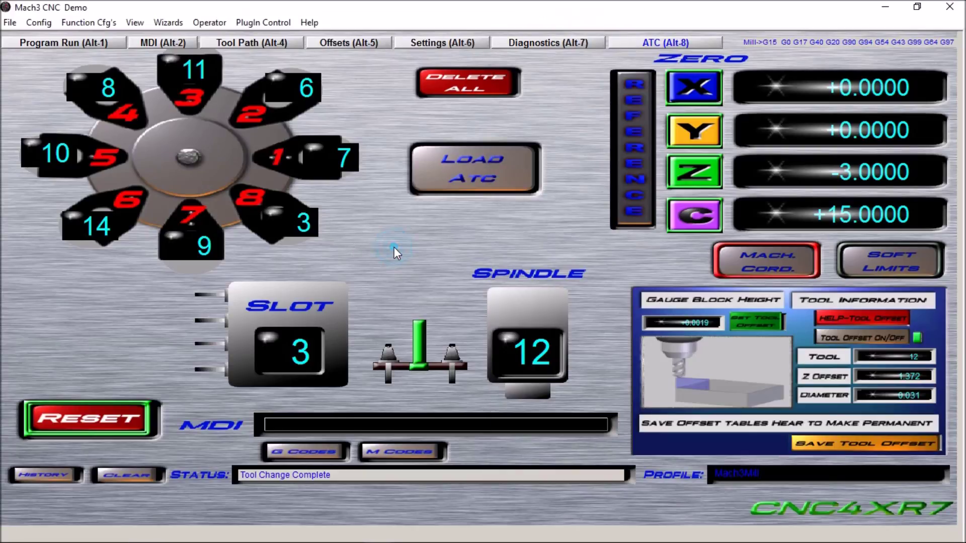